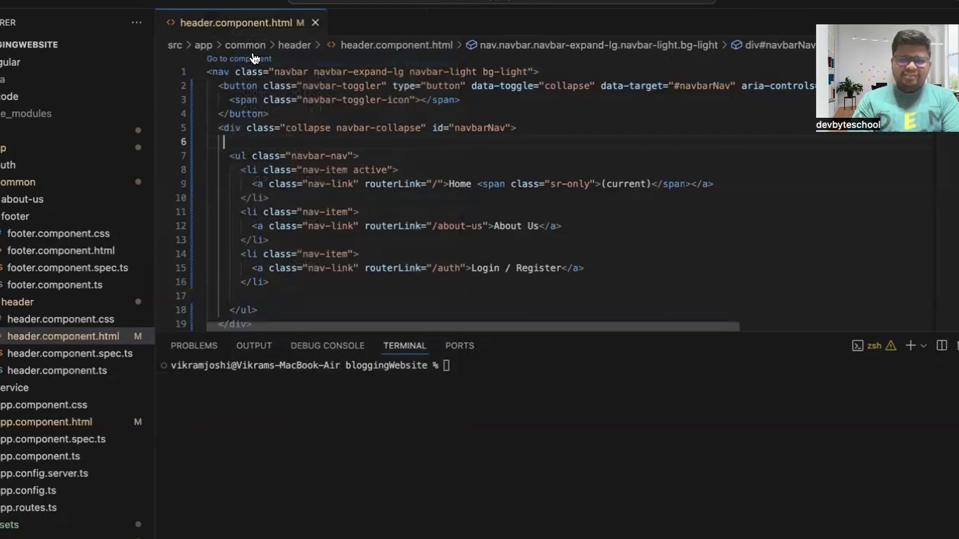
Step: Switch to the browser to check the running site's header
{"action": "key", "text": "super+Tab"}
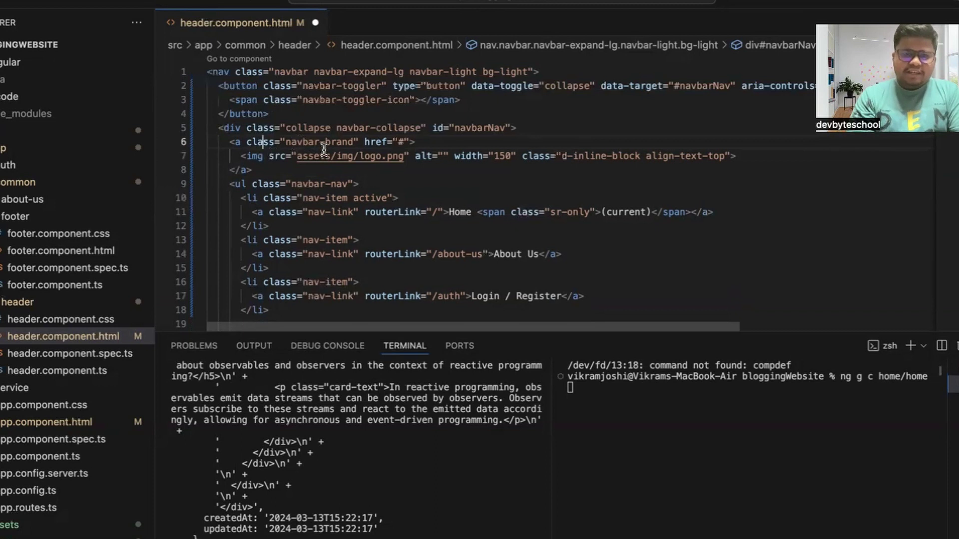
{"action": "left_click", "coordinate": [367, 161]}
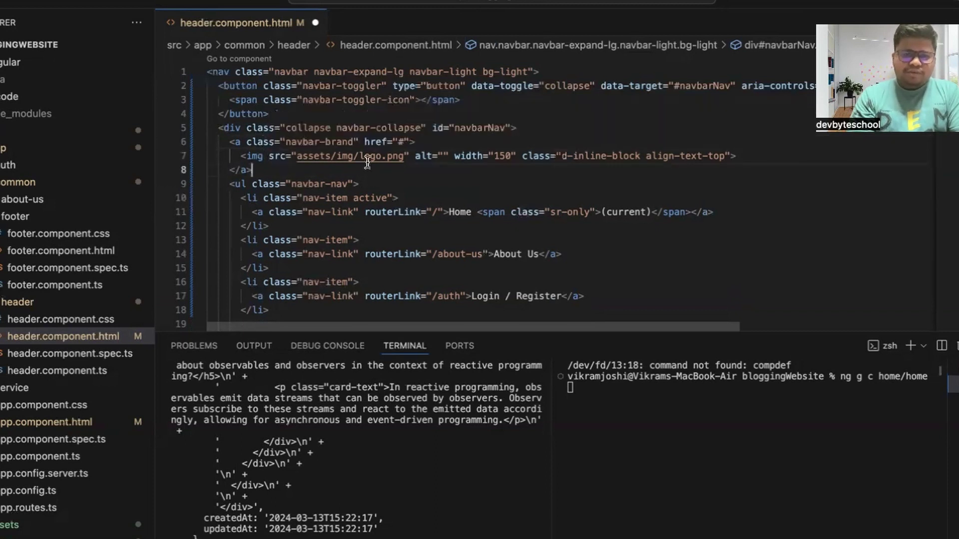
{"action": "left_click", "coordinate": [367, 164]}
{"action": "left_click", "coordinate": [12, 148]}
{"action": "left_click", "coordinate": [30, 201]}
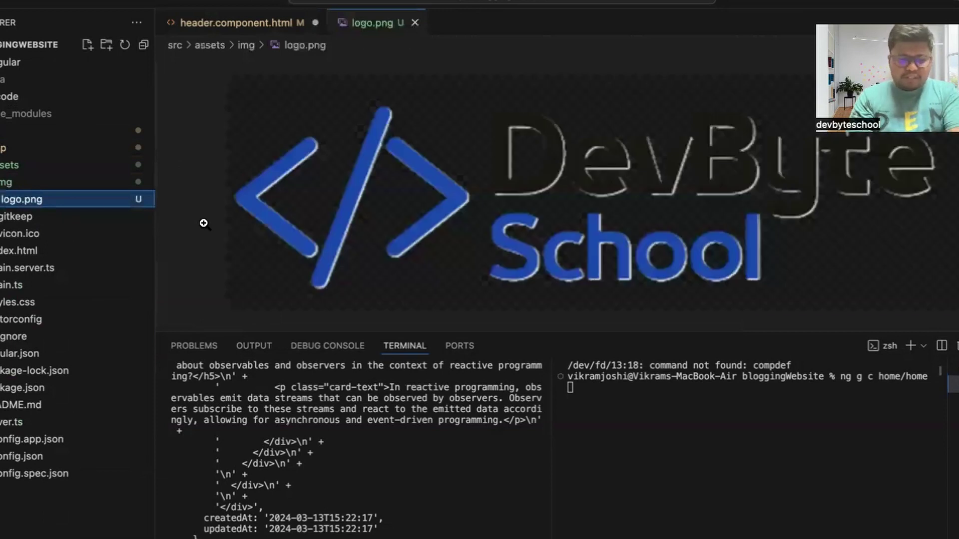
{"action": "key", "text": "super+w"}
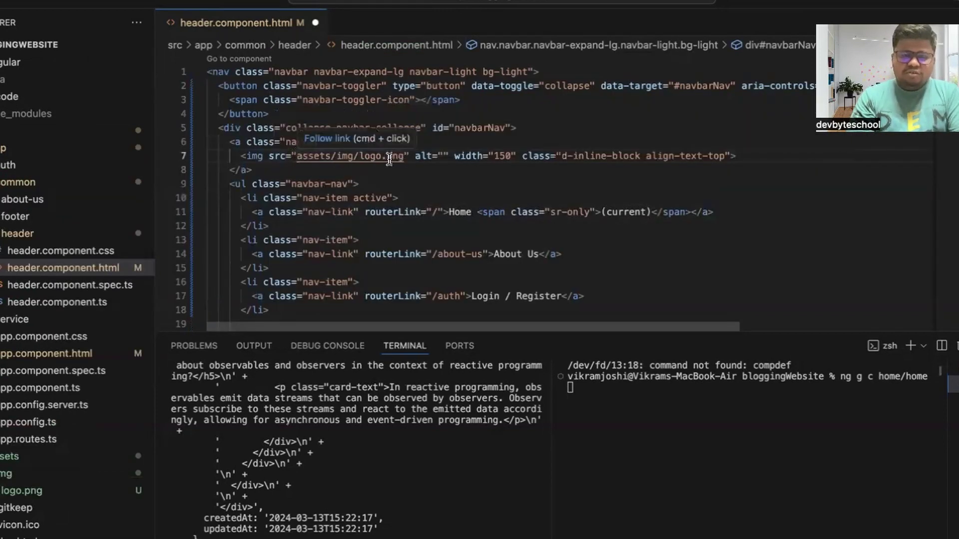
Step: Replace the brand link's href="#" with routerLink="/" and save the header template
{"action": "key", "text": "Up"}
{"action": "key", "text": "BackSpace"}
{"action": "key", "text": "BackSpace"}
{"action": "key", "text": "BackSpace"}
{"action": "key", "text": "BackSpace"}
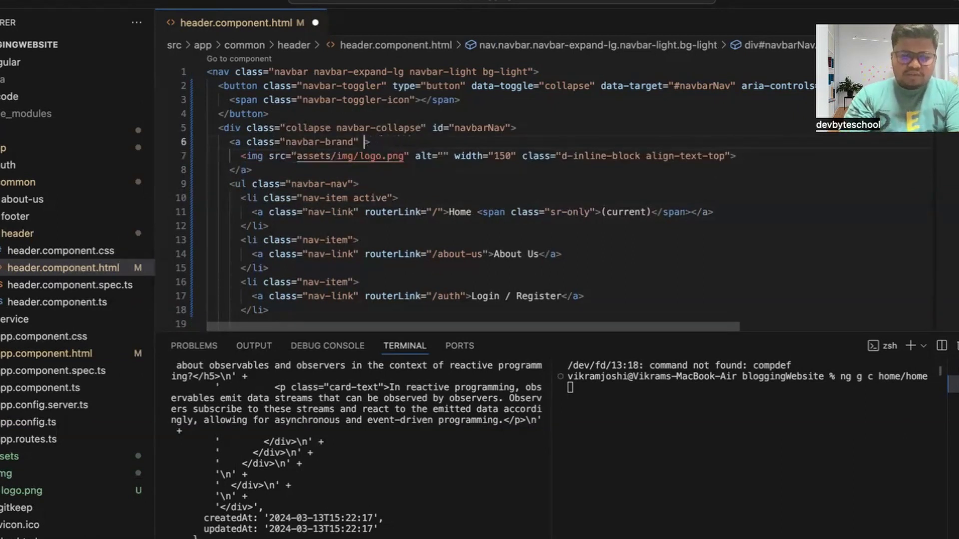
{"action": "type", "text": "rout"}
{"action": "key", "text": "Return"}
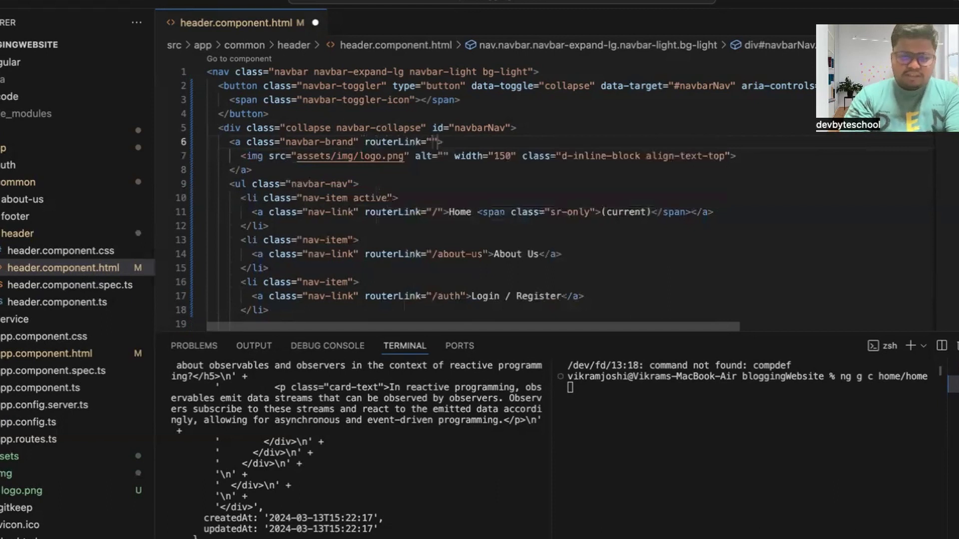
{"action": "type", "text": "/"}
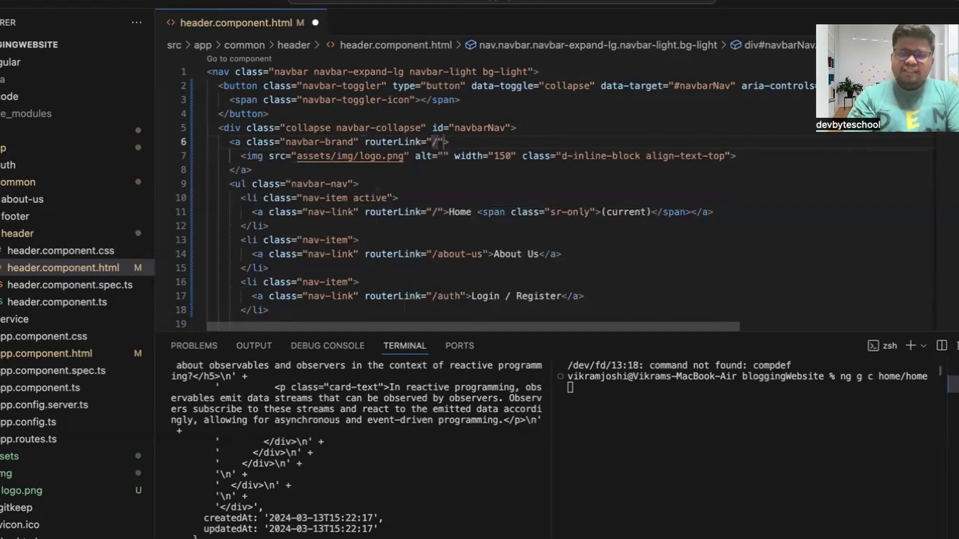
{"action": "key", "text": "super+s"}
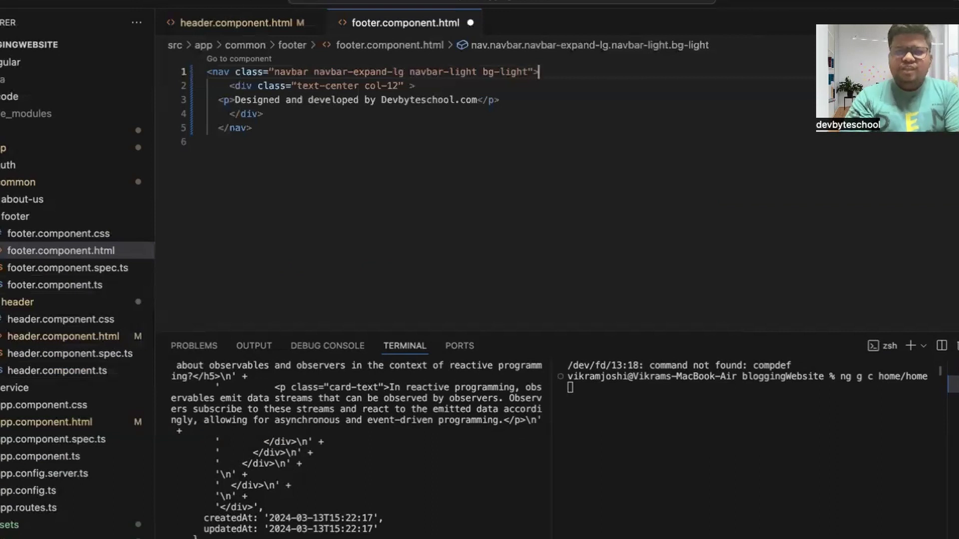
Step: Place the caret on the footer credit line to wrap it in a centred light navbar
{"action": "left_click", "coordinate": [281, 94]}
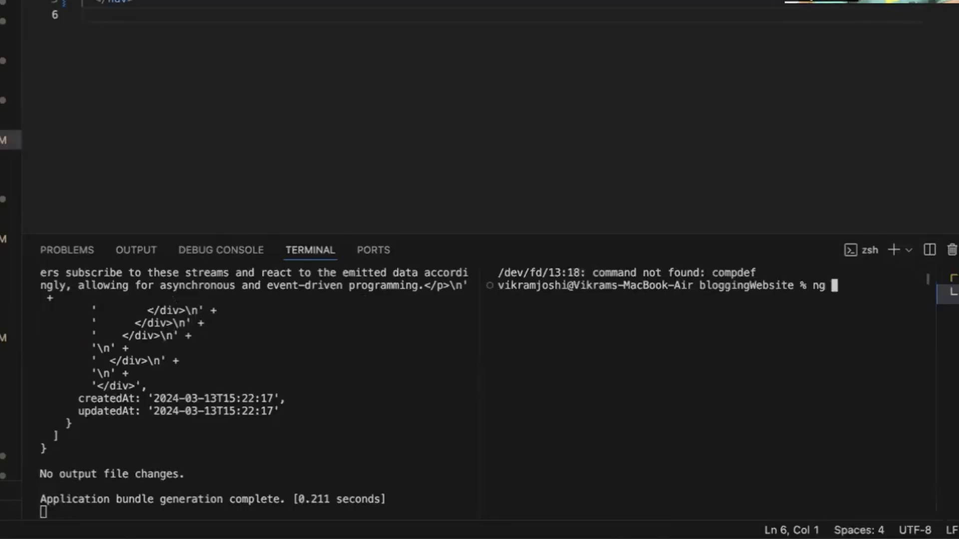
{"action": "type", "text": "g g"}
{"action": "type", "text": "c"}
{"action": "type", "text": " home/home"}
Step: Run `ng g c home/home` to generate the home component files
{"action": "key", "text": "Return"}
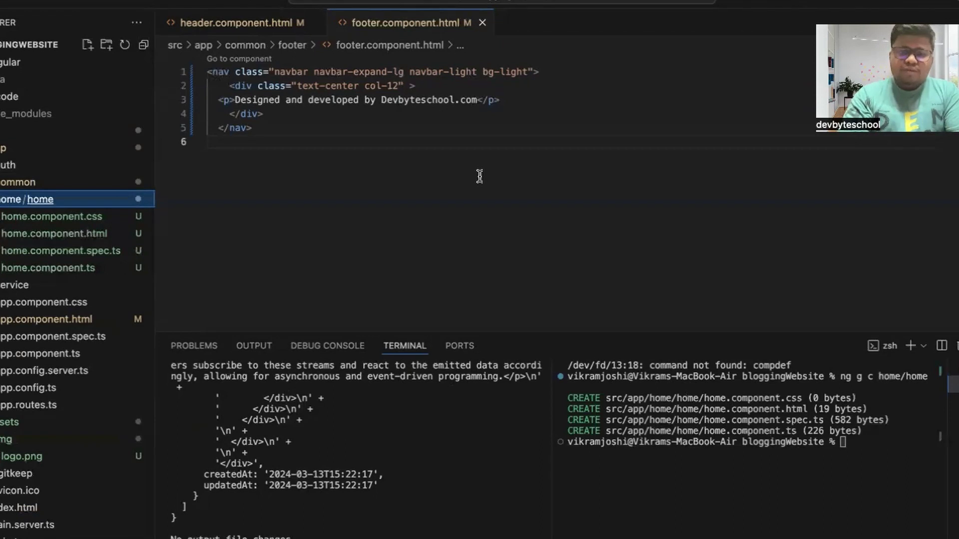
{"action": "type", "text": "path:''"}
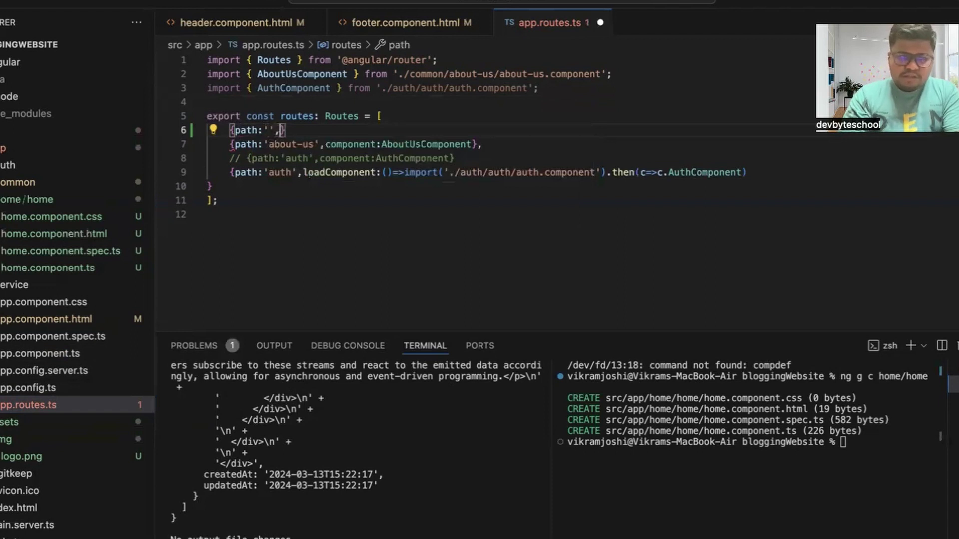
{"action": "type", "text": ",com"}
Step: Add the empty-path route to HomeComponent with its import in app.routes.ts
{"action": "key", "text": "Return"}
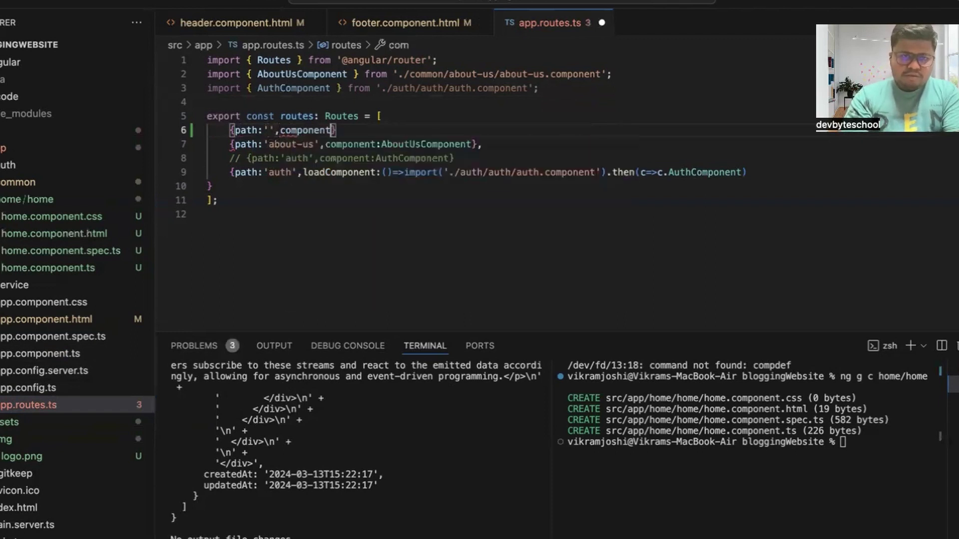
{"action": "type", "text": ":Home"}
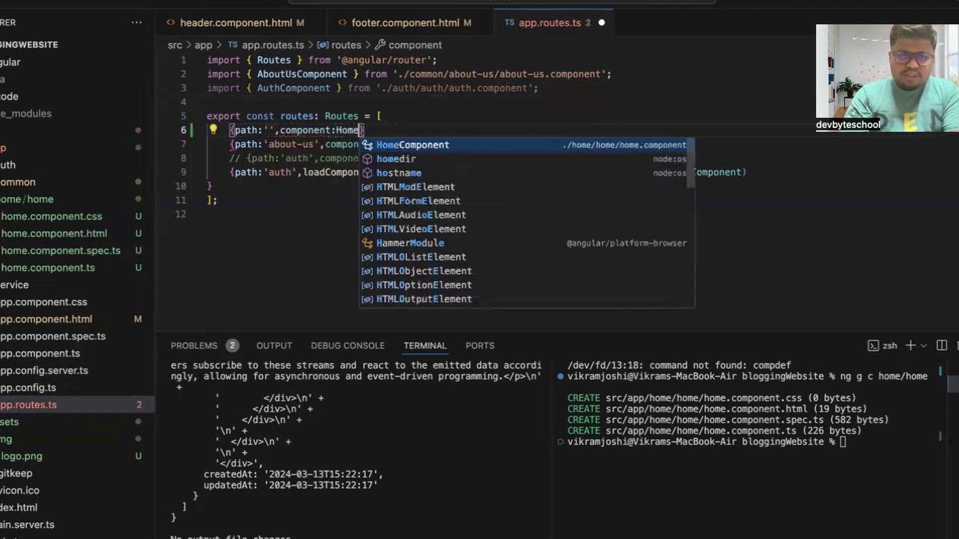
{"action": "key", "text": "Return"}
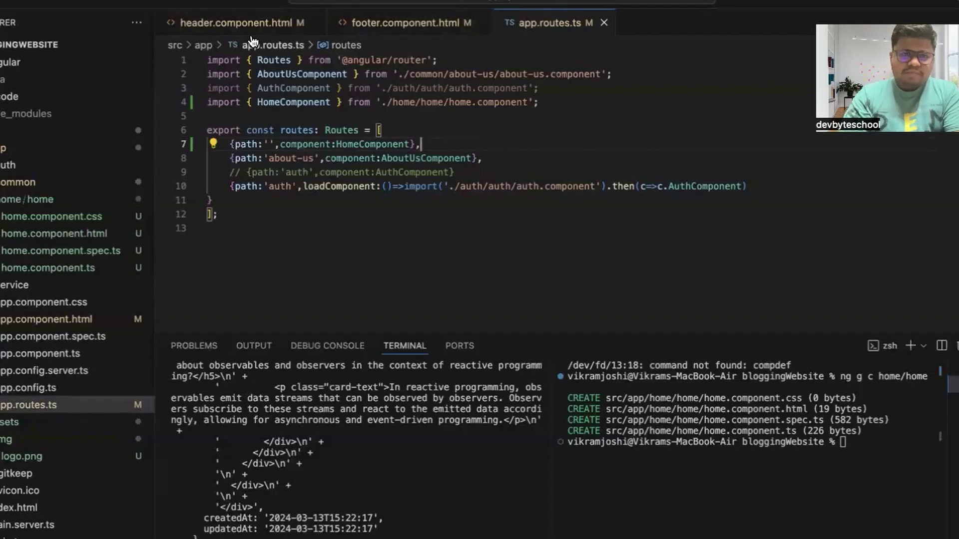
Step: Wrap "home works!" in a <div class="m-4"> in home.component.html
{"action": "mouse_move", "coordinate": [236, 22]}
{"action": "left_click", "coordinate": [266, 23]}
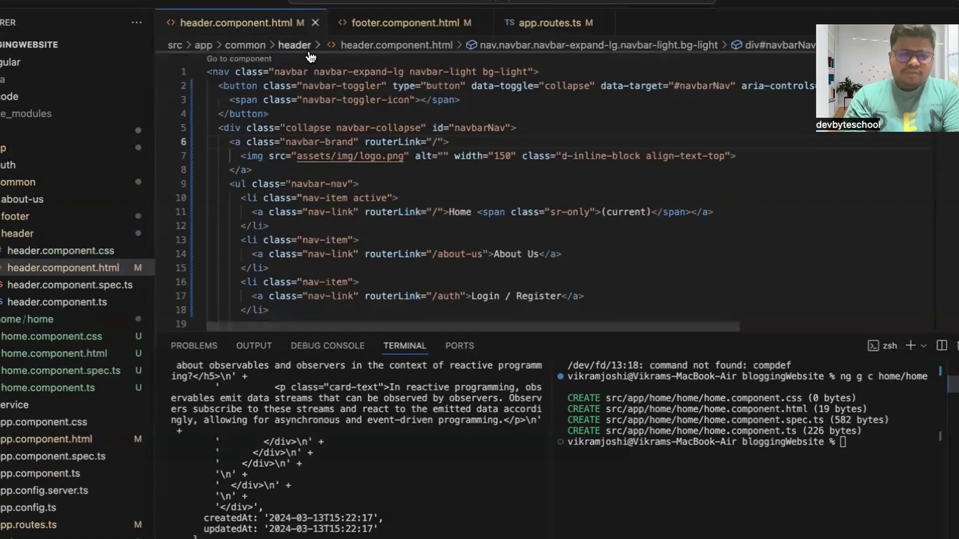
{"action": "left_click", "coordinate": [54, 353]}
{"action": "type", "text": "div class=\"m-4\"><p>home works!</p>"}
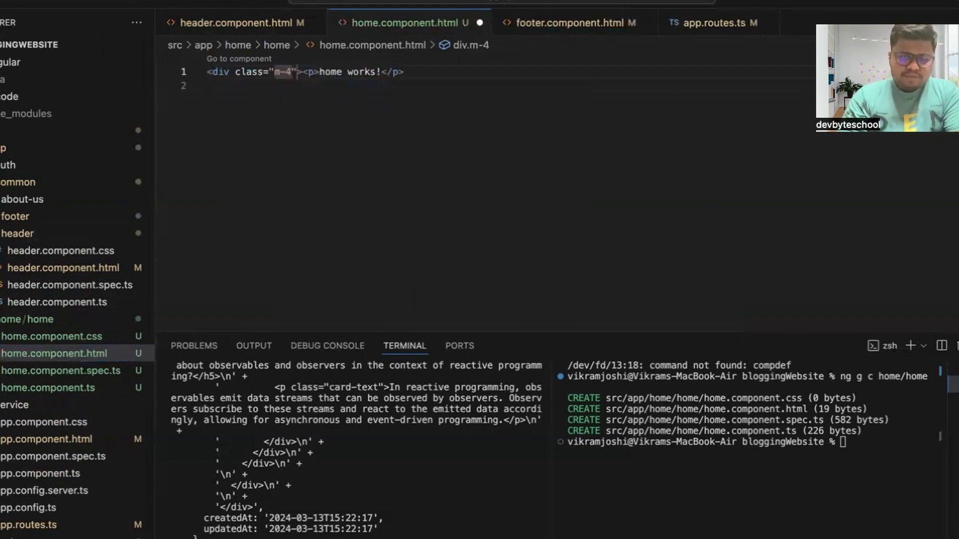
{"action": "key", "text": "Down"}
{"action": "type", "text": "<"}
{"action": "key", "text": "Return"}
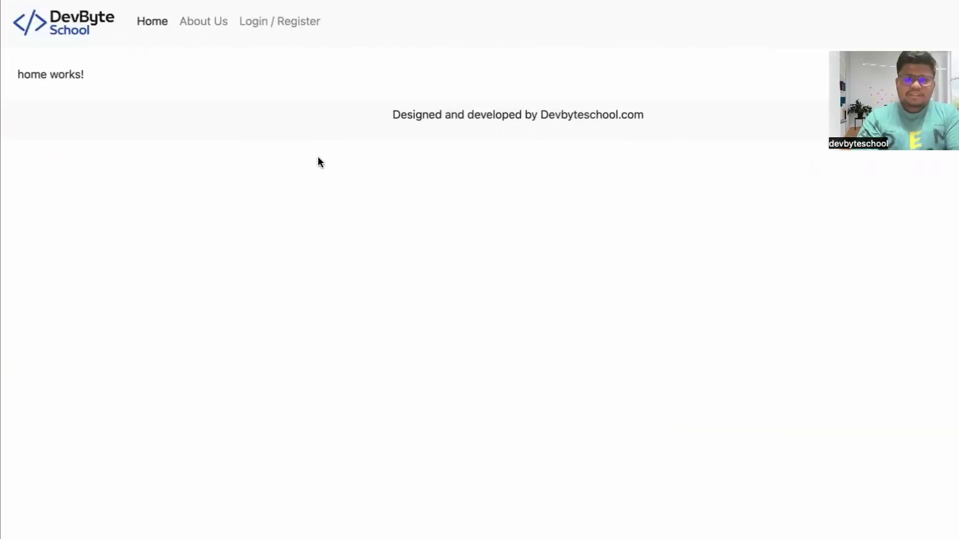
{"action": "left_click", "coordinate": [287, 22]}
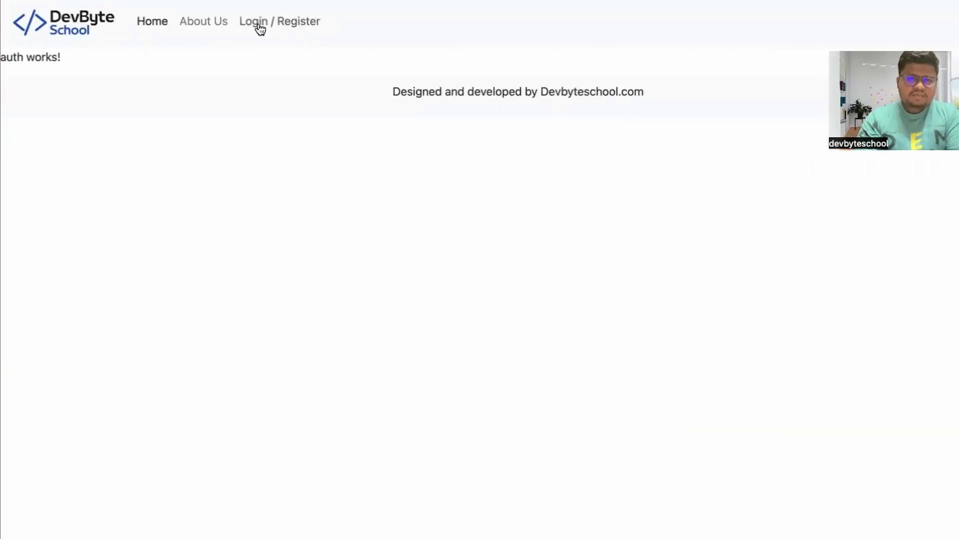
{"action": "left_click", "coordinate": [203, 21]}
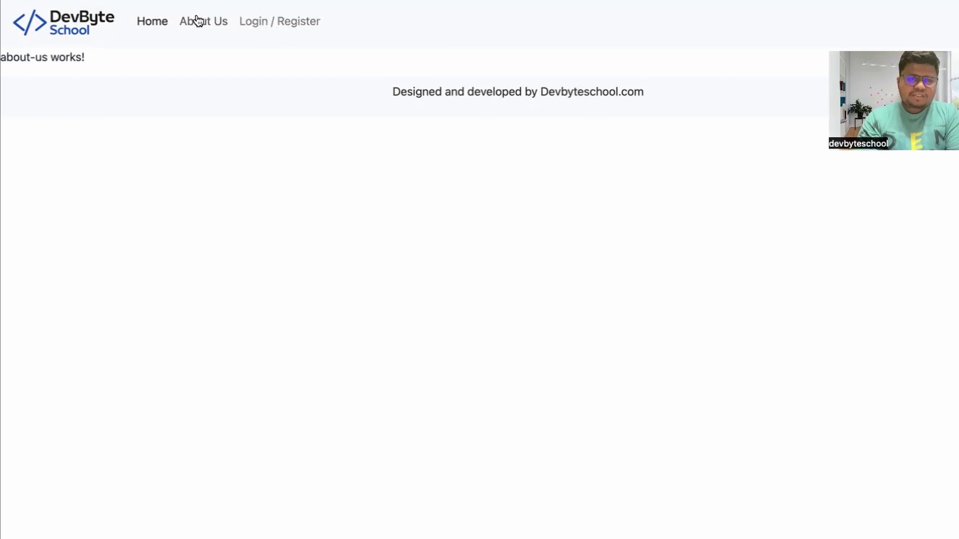
{"action": "left_click", "coordinate": [163, 37]}
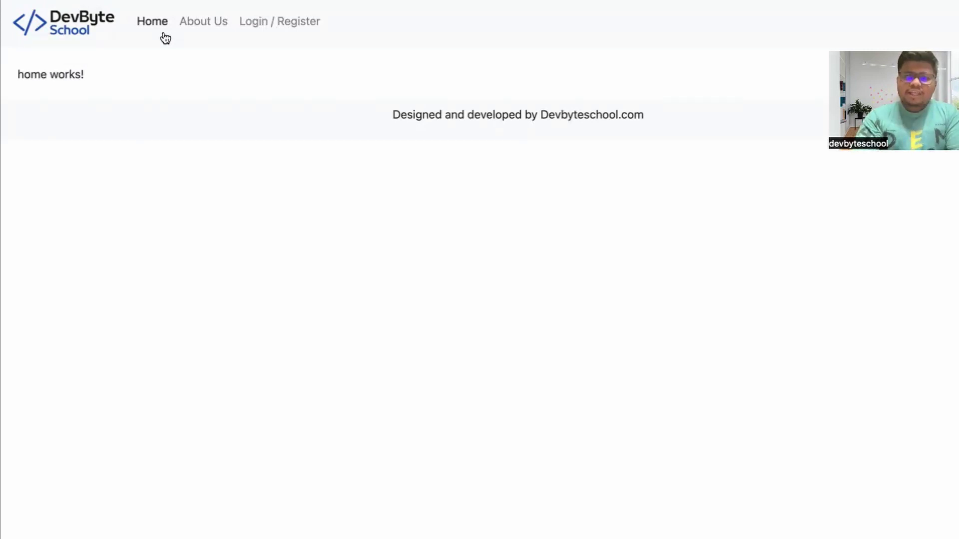